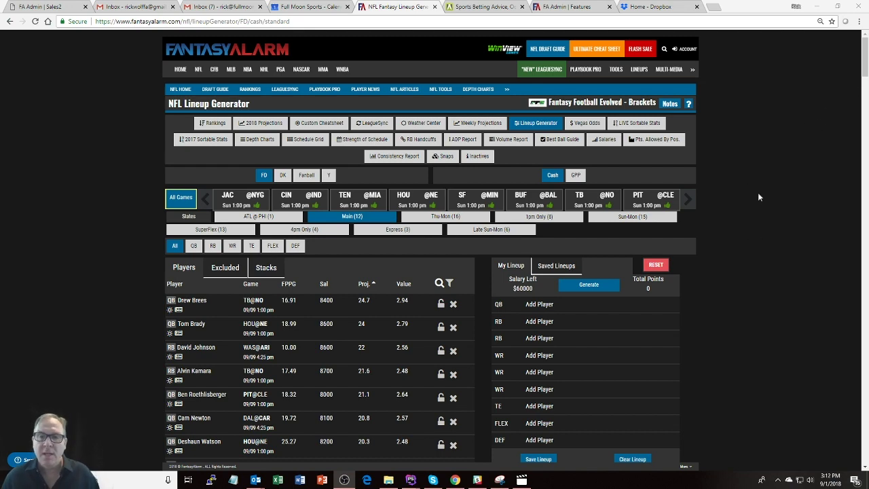
pyautogui.scroll(-1, 765, 174)
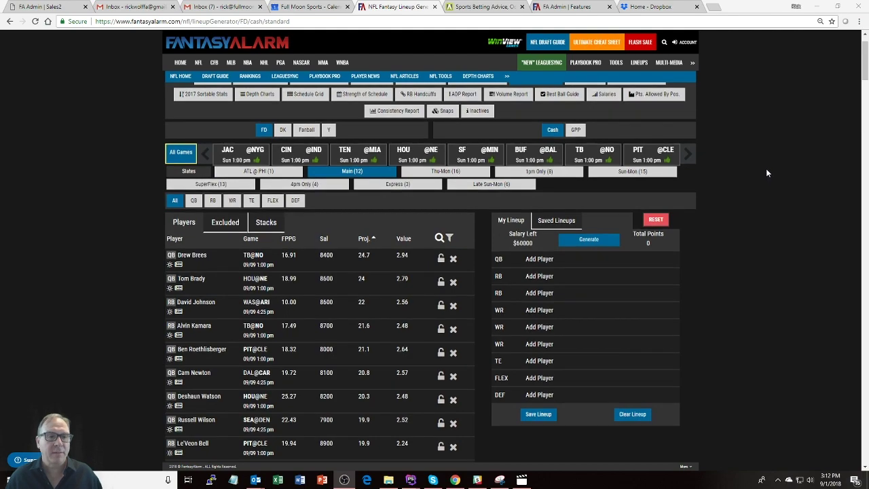
pyautogui.scroll(1, 767, 168)
pyautogui.scroll(-1, 770, 161)
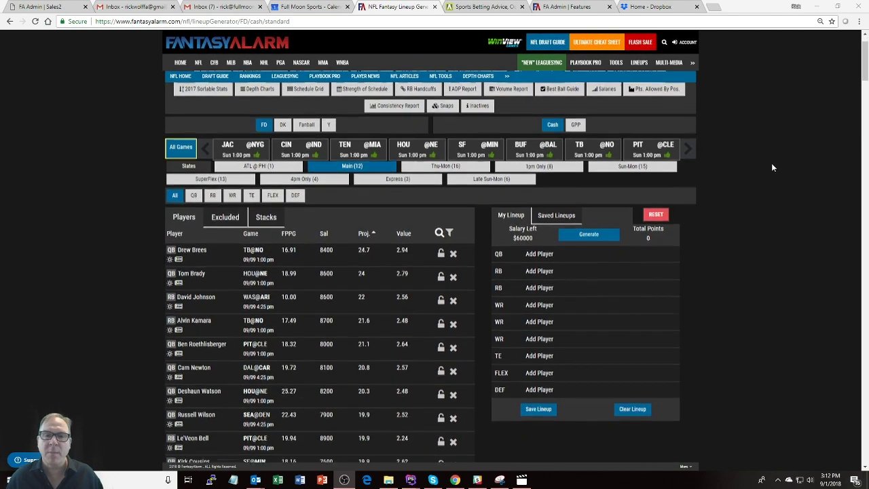
pyautogui.scroll(-1, 771, 163)
pyautogui.scroll(1, 771, 162)
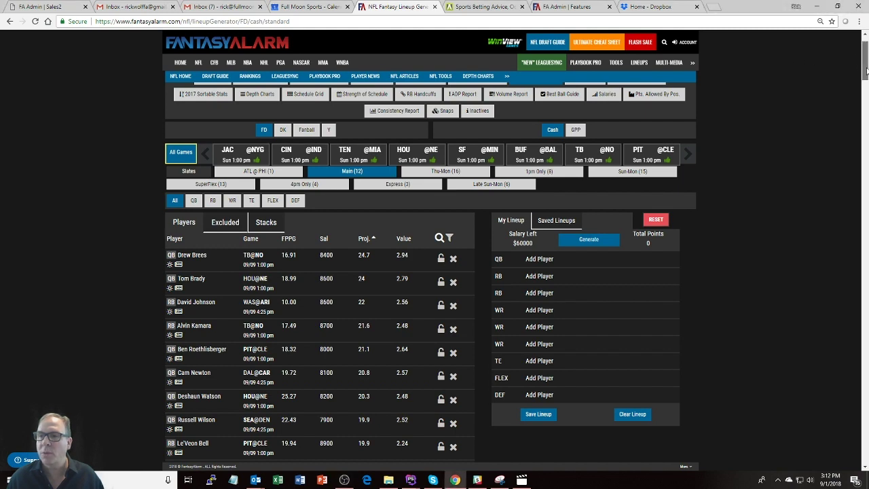
pyautogui.moveTo(866, 71); pyautogui.dragTo(865, 76)
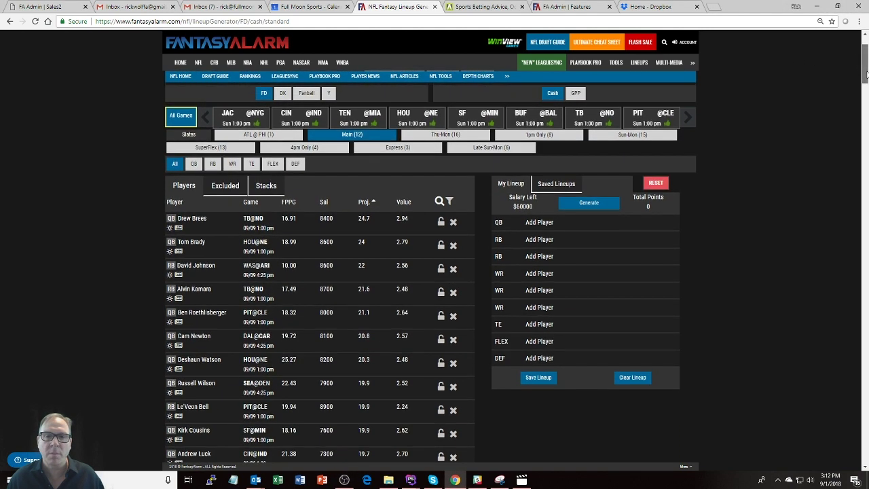
pyautogui.click(578, 94)
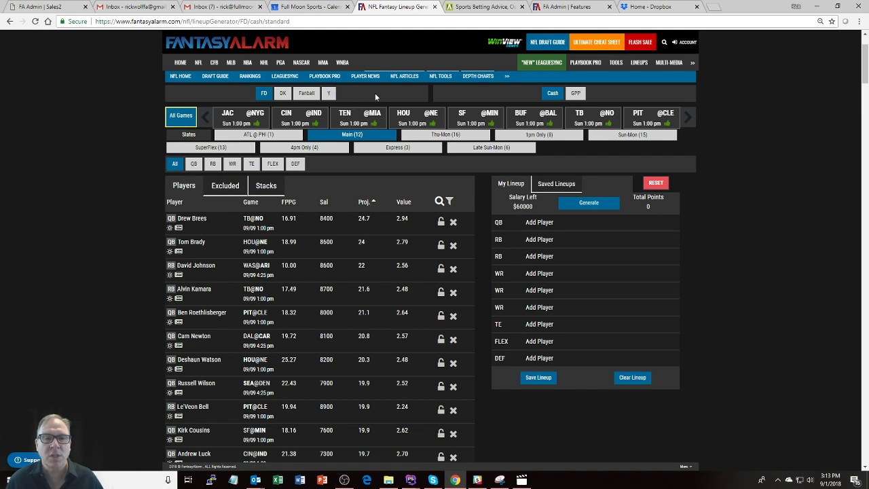
# Switch the lineup generator to the DK site and close the introductory notes.
pyautogui.click(283, 94)
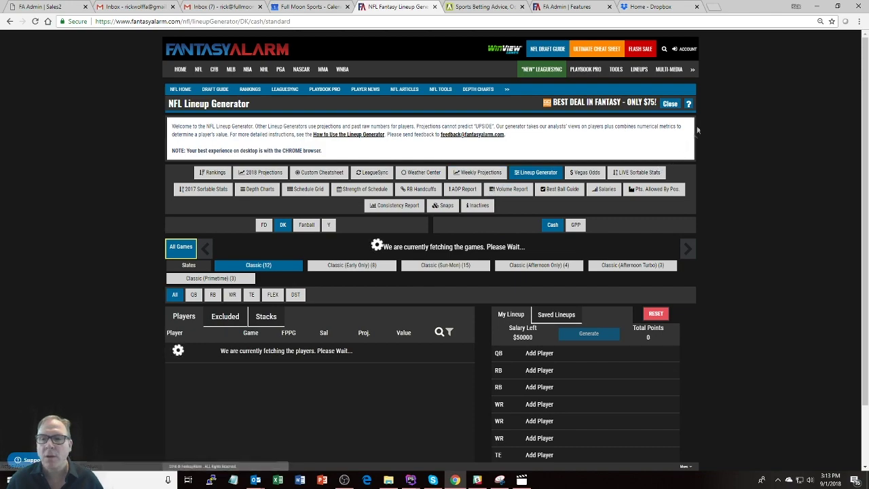
pyautogui.click(670, 104)
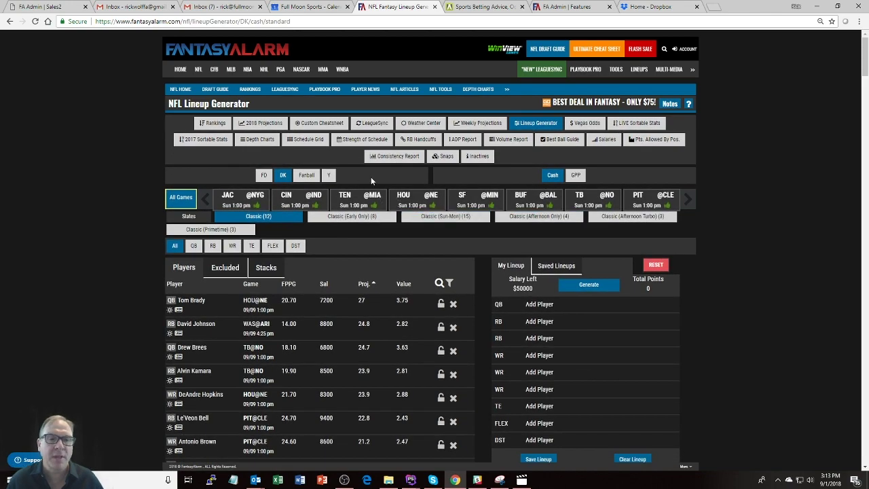
# Browse the slate's games and exclude the New England side of the HOU@NE game.
pyautogui.scroll(-1, 371, 178)
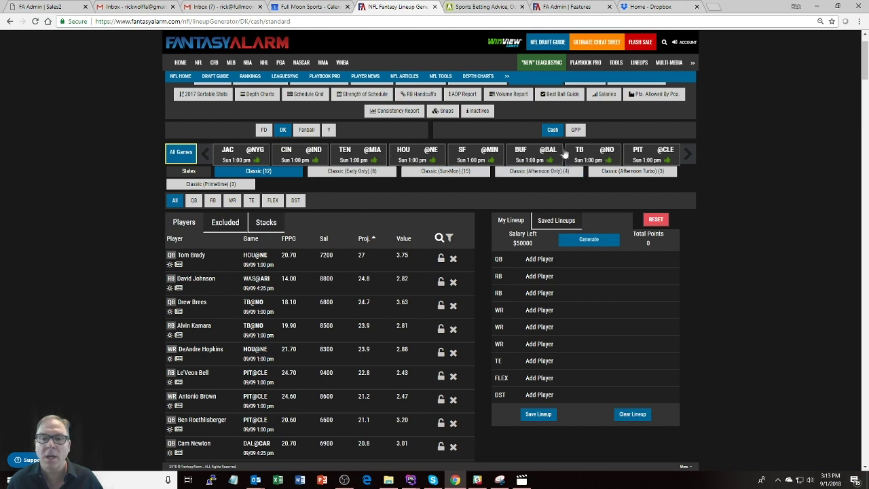
pyautogui.click(688, 154)
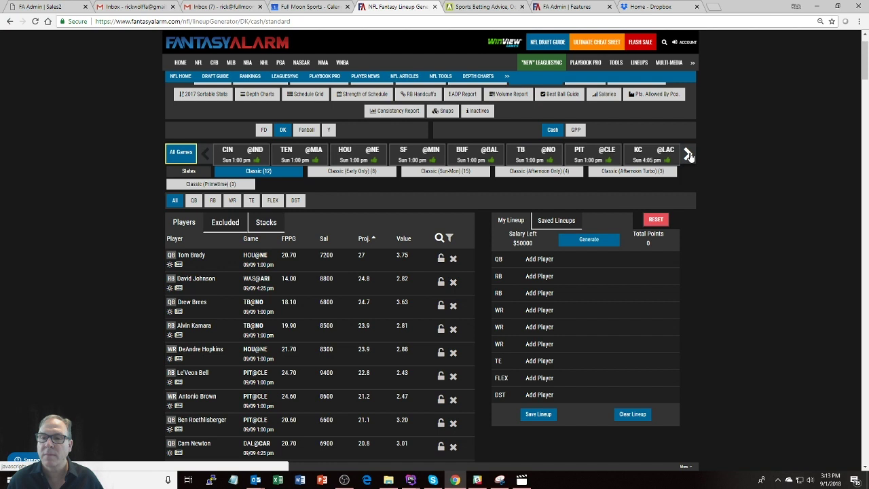
pyautogui.click(688, 154)
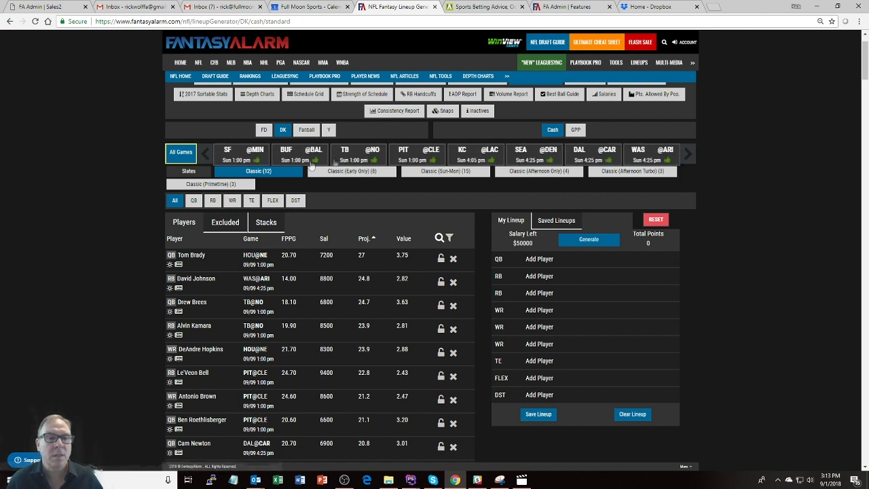
pyautogui.click(203, 155)
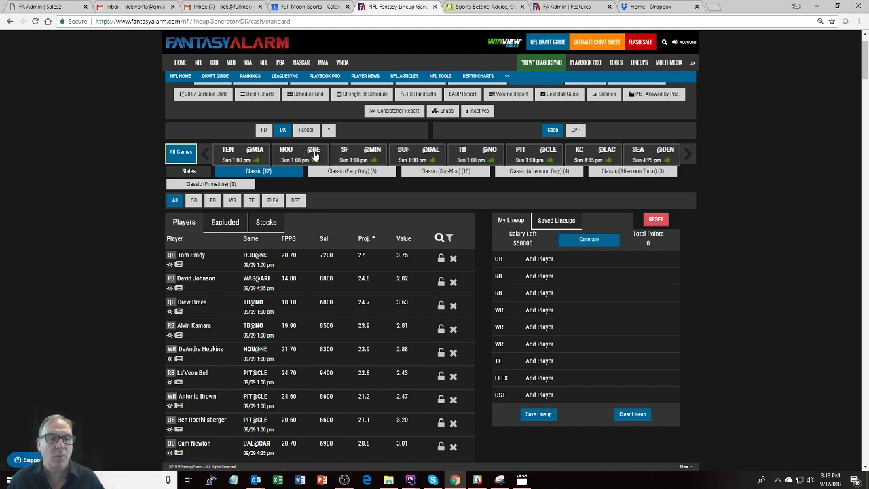
pyautogui.click(313, 150)
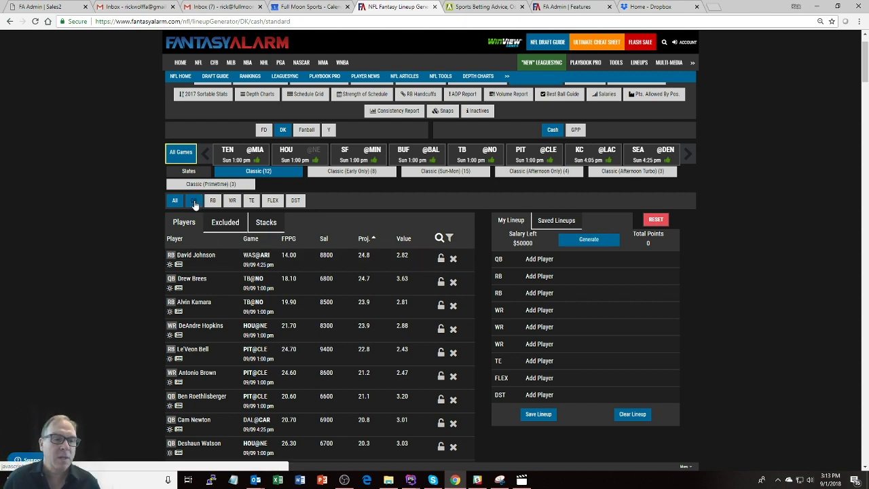
# Filter the player list by QB, TE and WR in turn, finishing on RB.
pyautogui.click(193, 200)
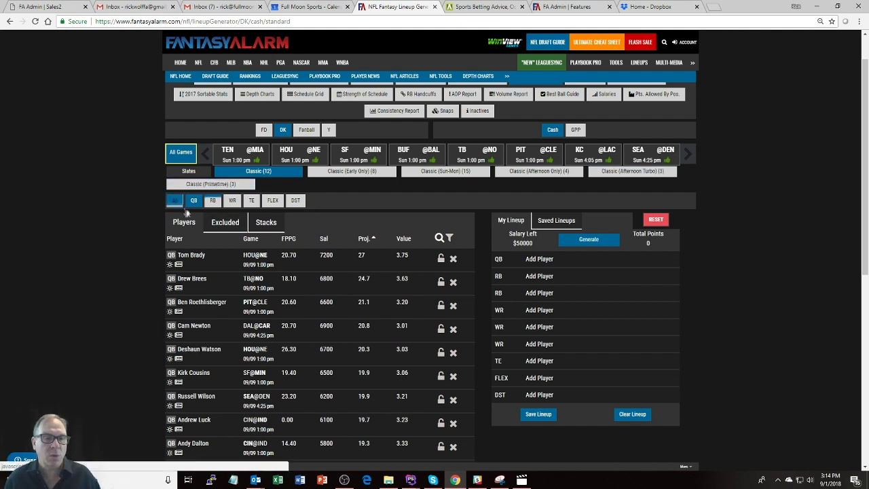
pyautogui.click(251, 202)
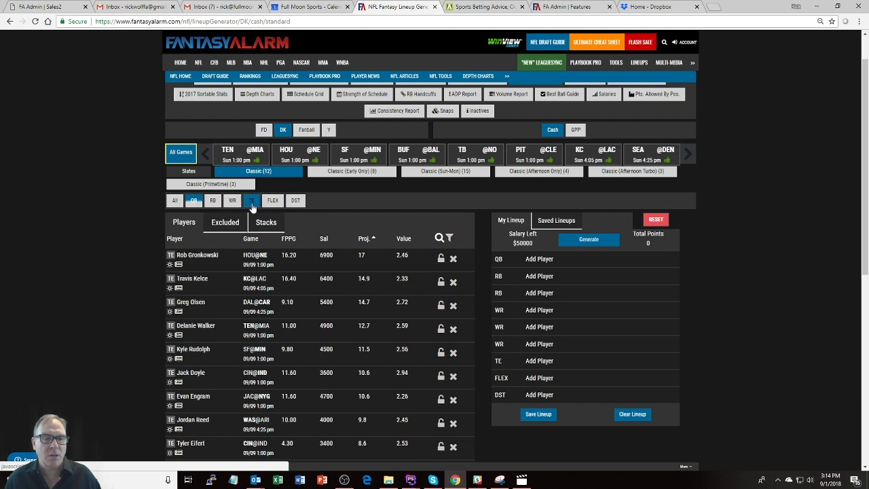
pyautogui.click(232, 200)
pyautogui.click(213, 200)
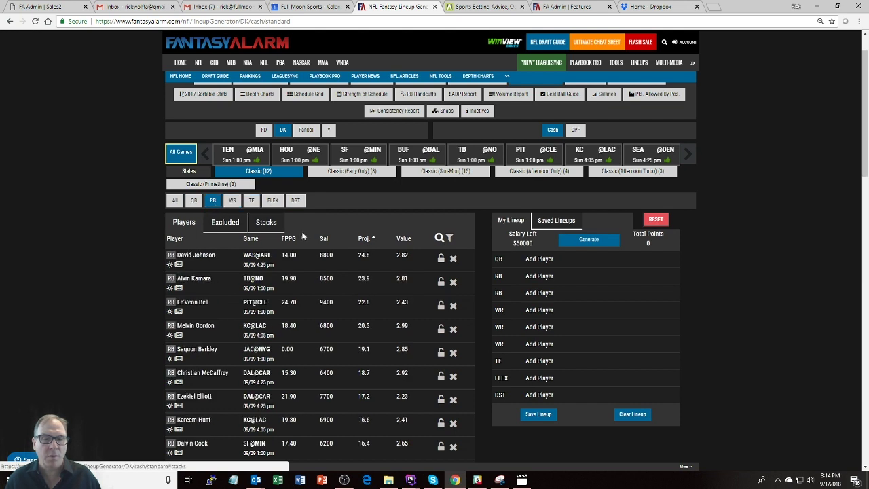
# Sort the running backs by value and highlight Rex Burkhead's value and projection.
pyautogui.click(404, 238)
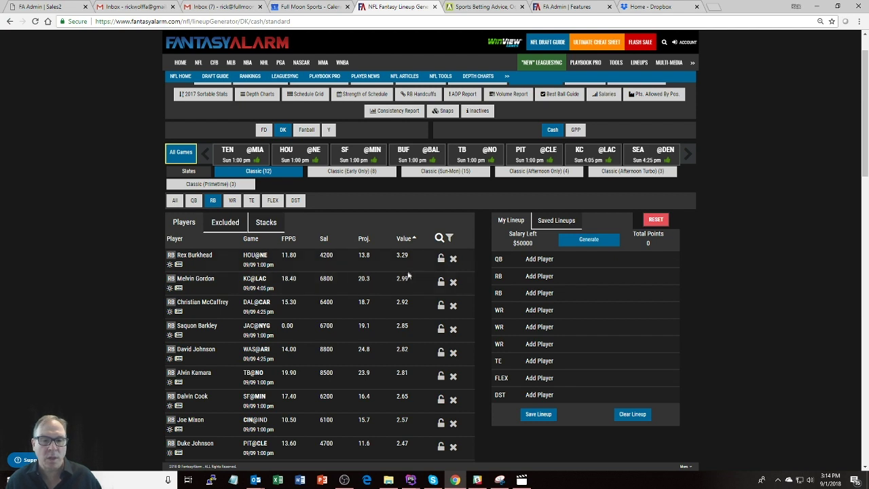
pyautogui.moveTo(410, 257); pyautogui.dragTo(398, 256)
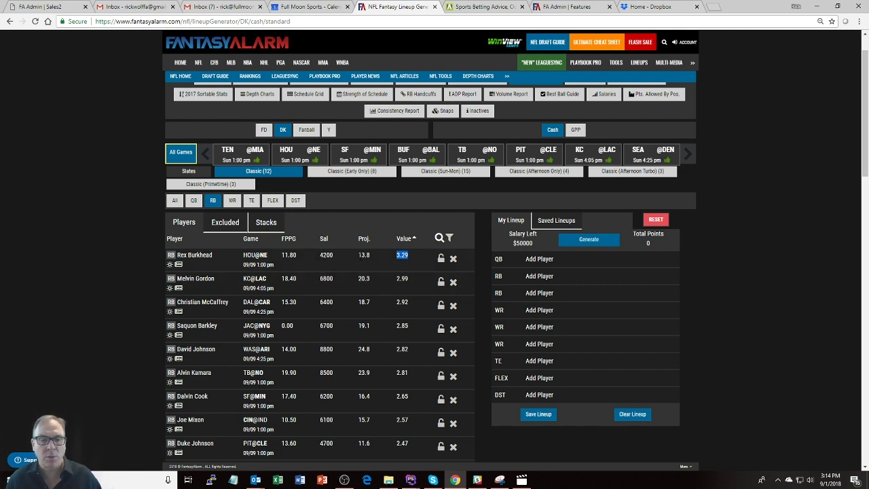
pyautogui.doubleClick(364, 254)
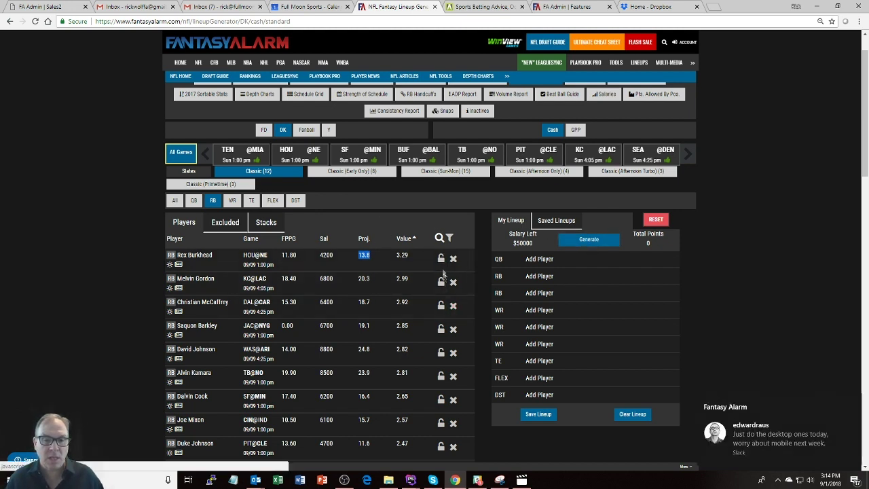
# Lock running back Melvin Gordon and wide receiver DeAndre Hopkins and generate a lineup around them.
pyautogui.click(441, 282)
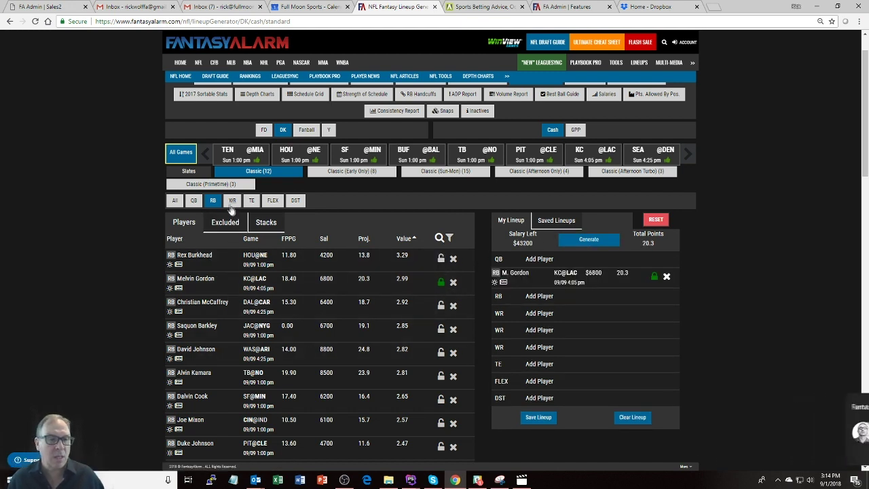
pyautogui.click(231, 201)
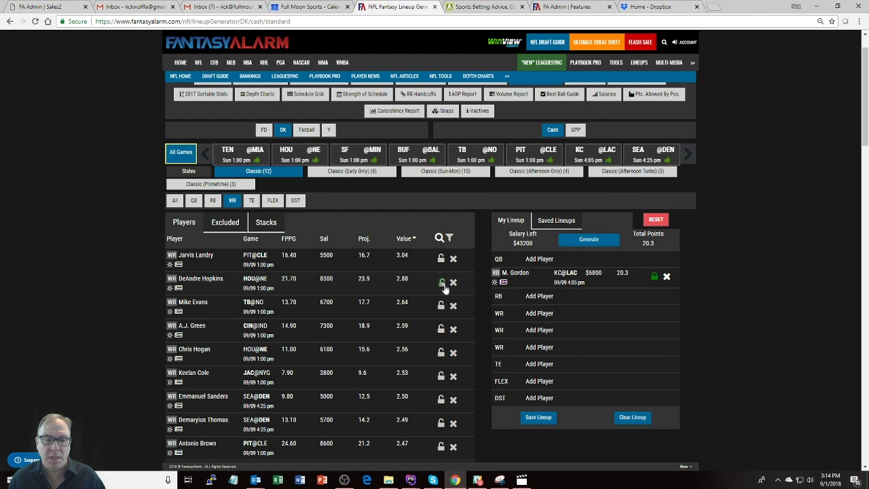
pyautogui.click(441, 283)
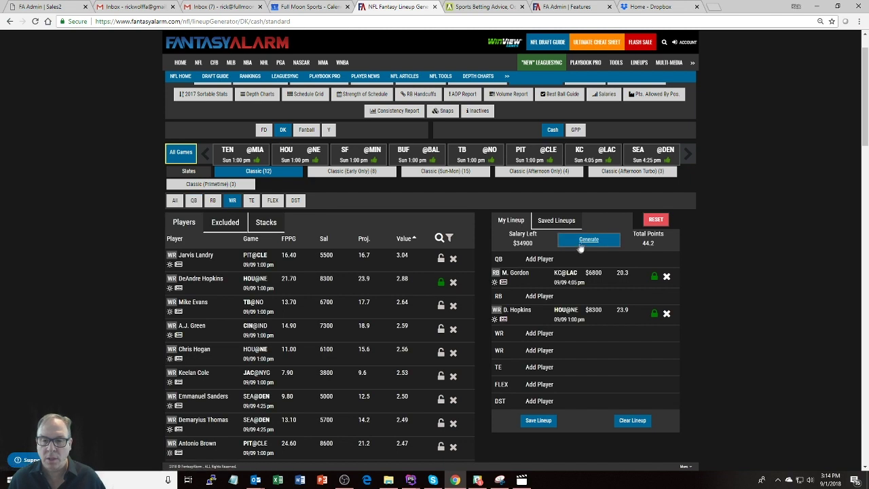
pyautogui.click(581, 243)
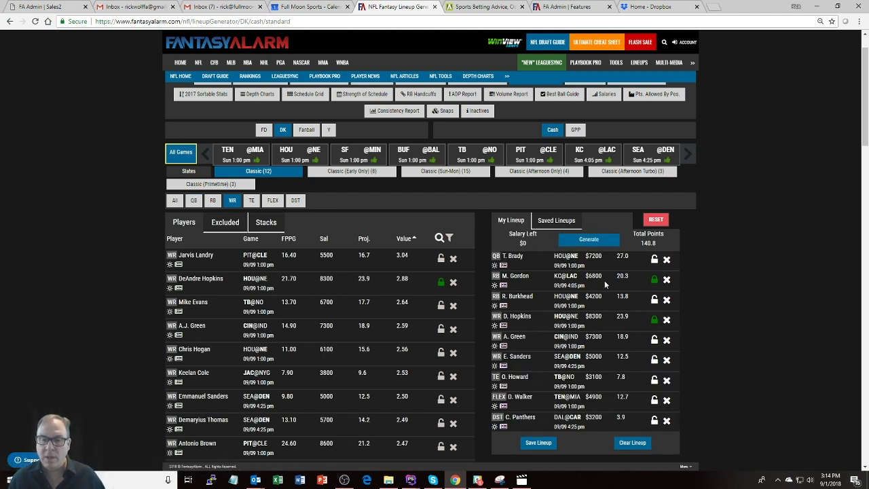
# Highlight tight end O. Howard's salary in the generated lineup and reset the lineup.
pyautogui.scroll(-1, 630, 275)
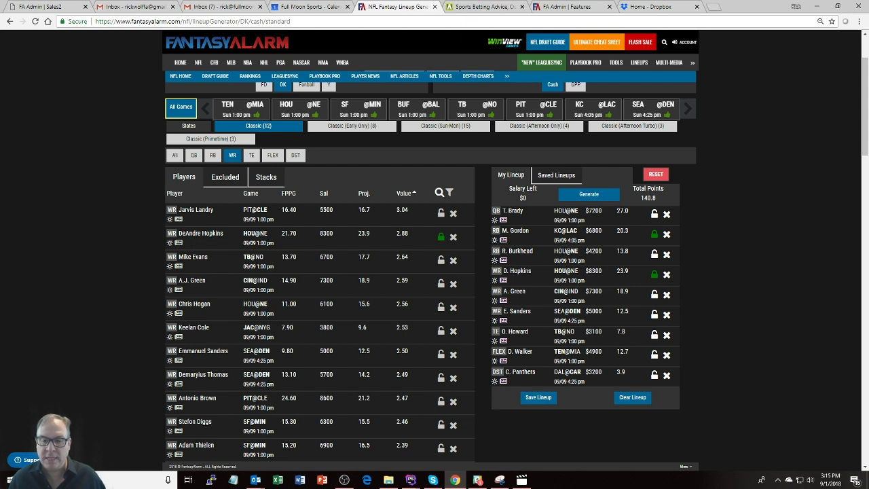
pyautogui.doubleClick(593, 331)
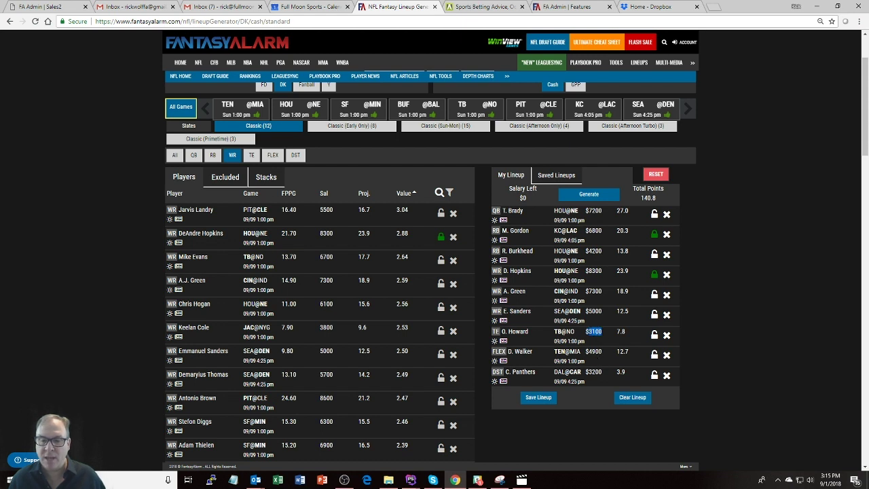
pyautogui.click(655, 175)
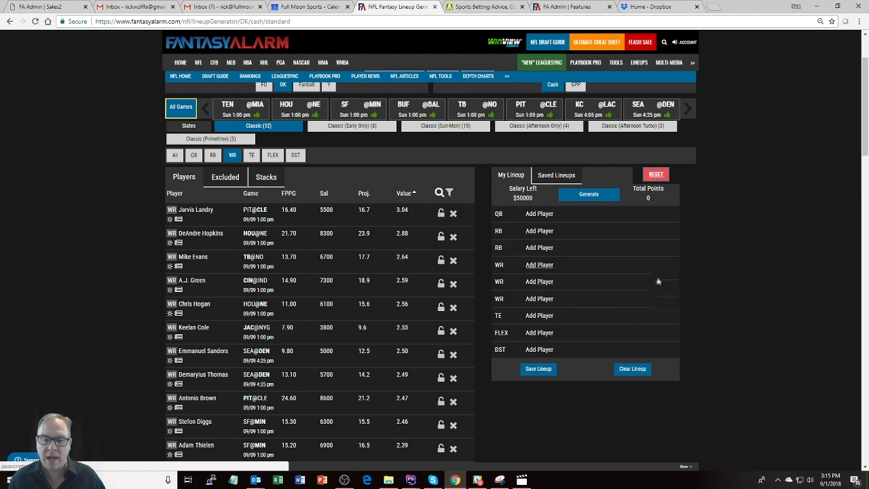
# Lock Melvin Gordon into the FLEX slot and generate the rest of the lineup.
pyautogui.click(538, 333)
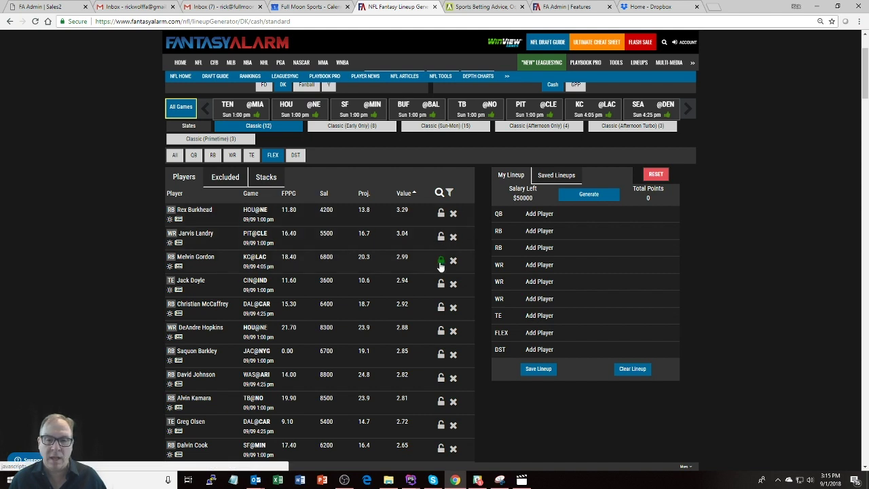
pyautogui.click(440, 261)
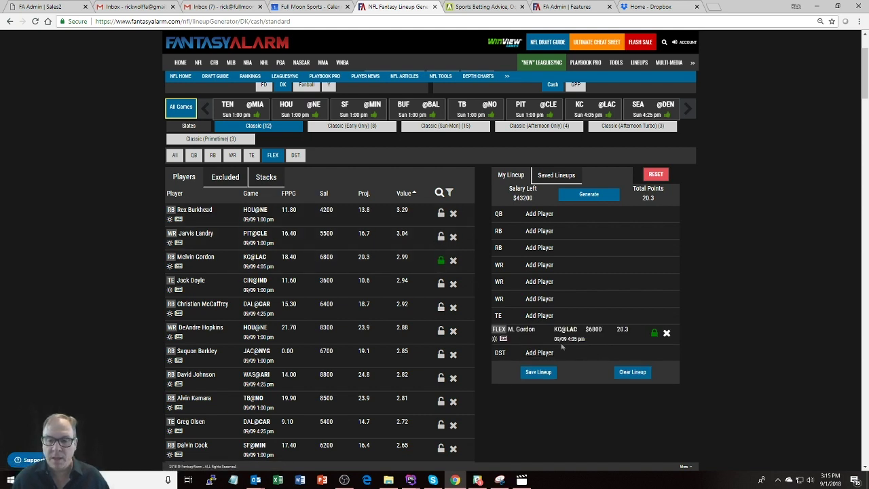
pyautogui.click(593, 197)
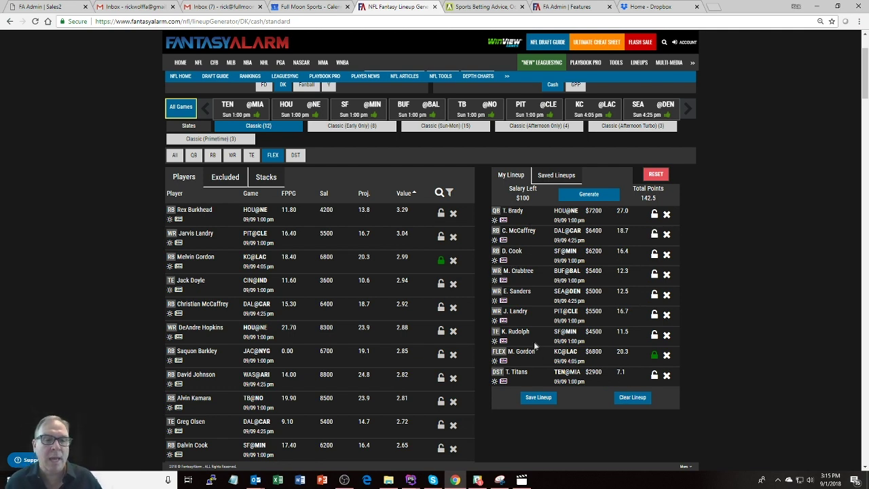
# Exclude Jarvis Landry and Rex Burkhead from the player pool and show the list of excluded players.
pyautogui.click(225, 179)
pyautogui.click(183, 222)
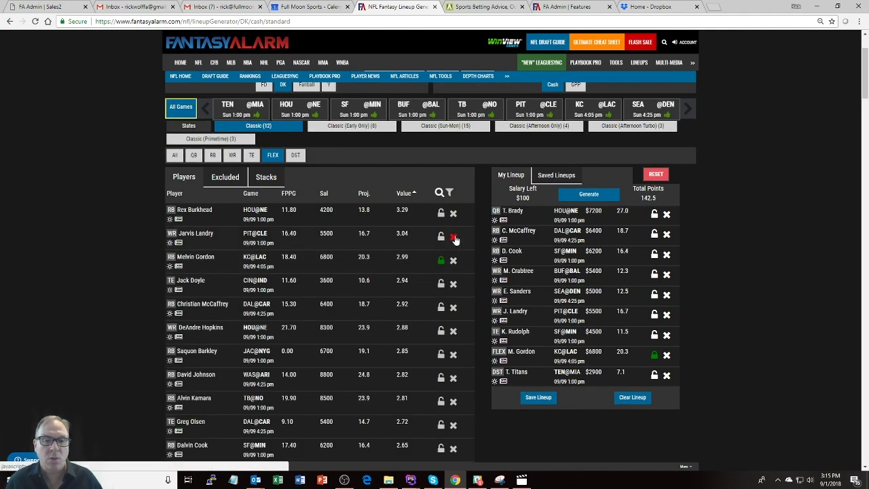
pyautogui.click(452, 236)
pyautogui.click(453, 216)
pyautogui.click(225, 177)
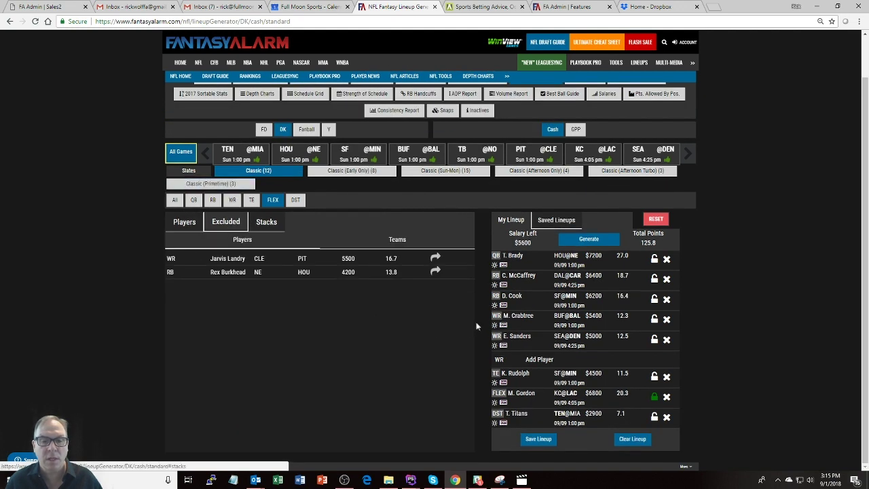
# Restore Jarvis Landry from the excluded players and return to the player list showing all positions.
pyautogui.click(435, 257)
pyautogui.click(175, 201)
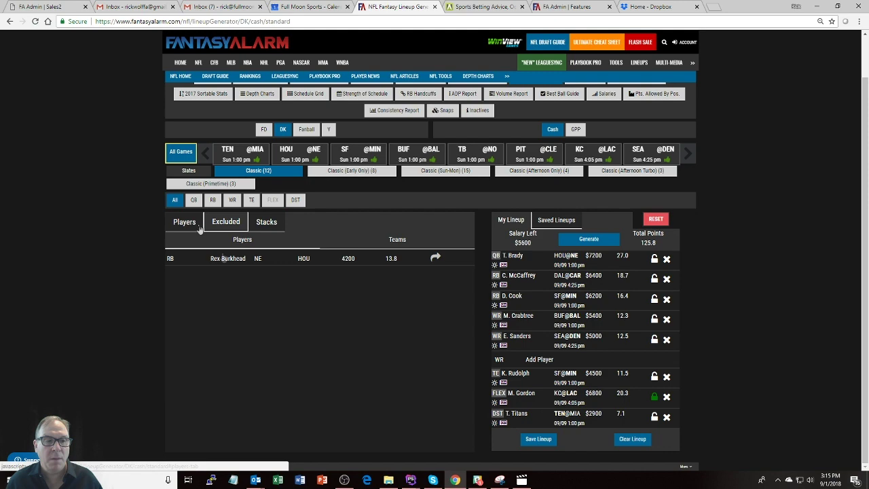
pyautogui.click(185, 221)
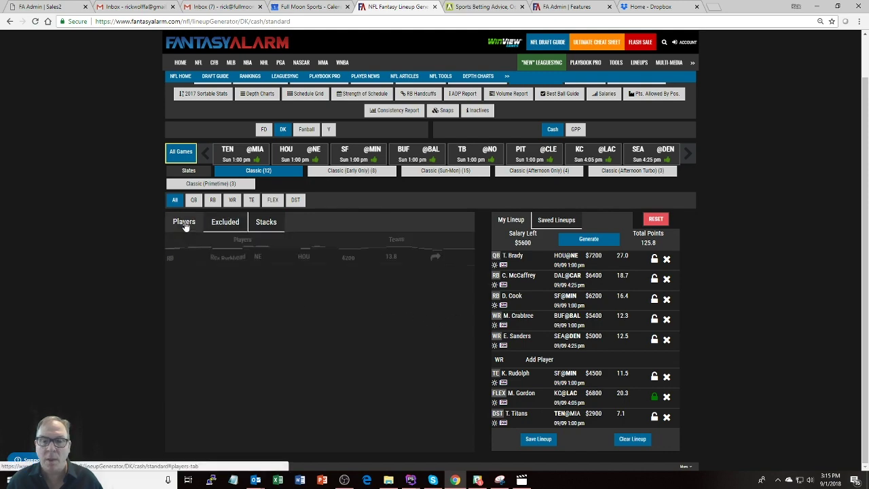
# Search the player list for the team HOU.
pyautogui.scroll(-1, 388, 275)
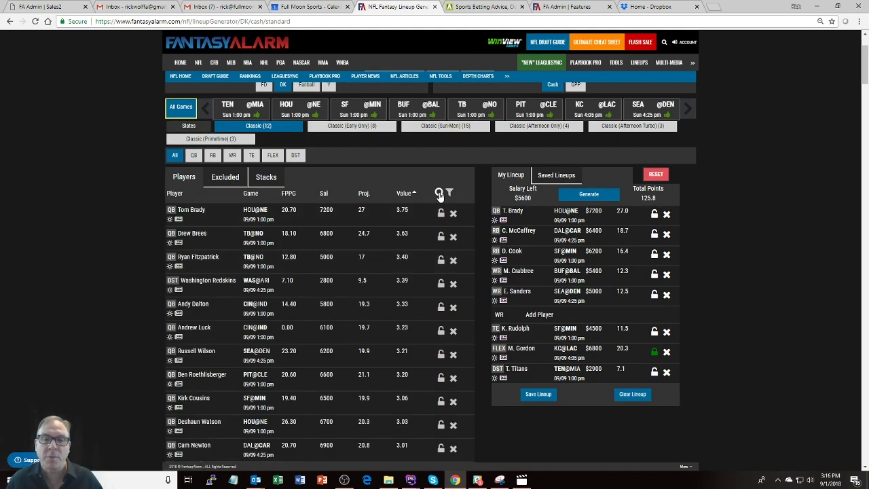
pyautogui.click(439, 195)
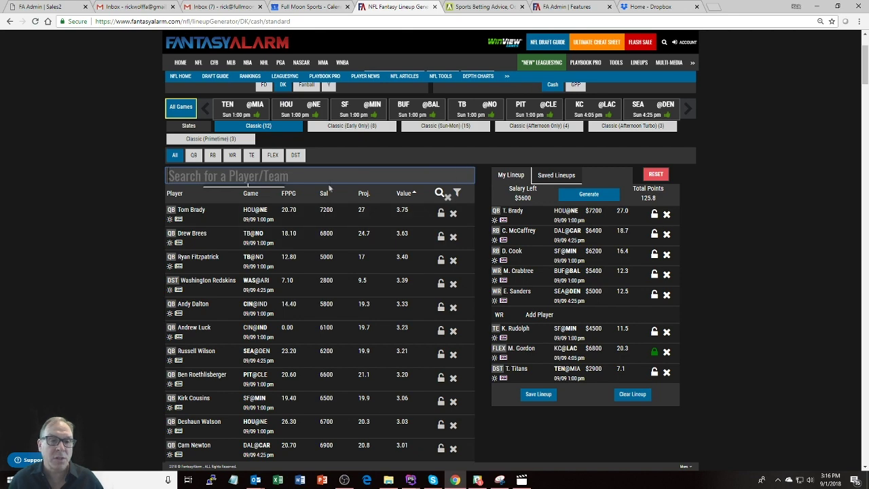
pyautogui.write('HOU')
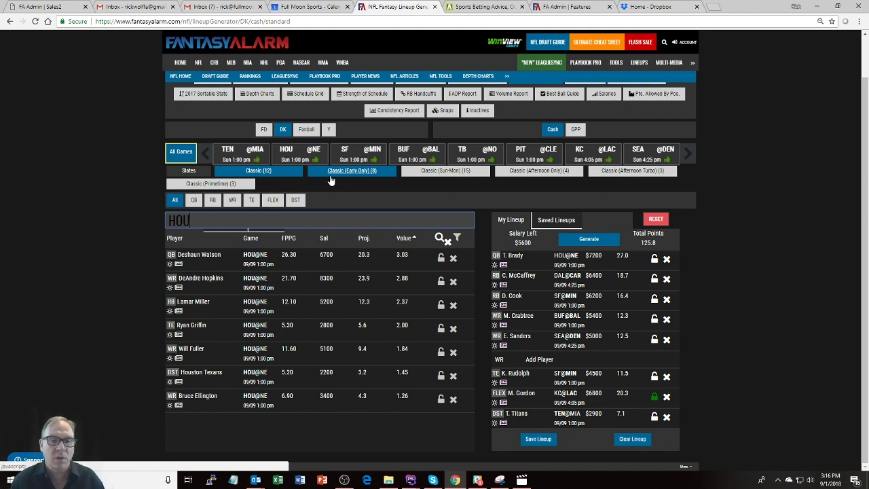
# Clear the HOU team search from the player list.
pyautogui.press('BackSpace')
pyautogui.press('BackSpace')
pyautogui.press('BackSpace')
pyautogui.scroll(-1, 331, 180)
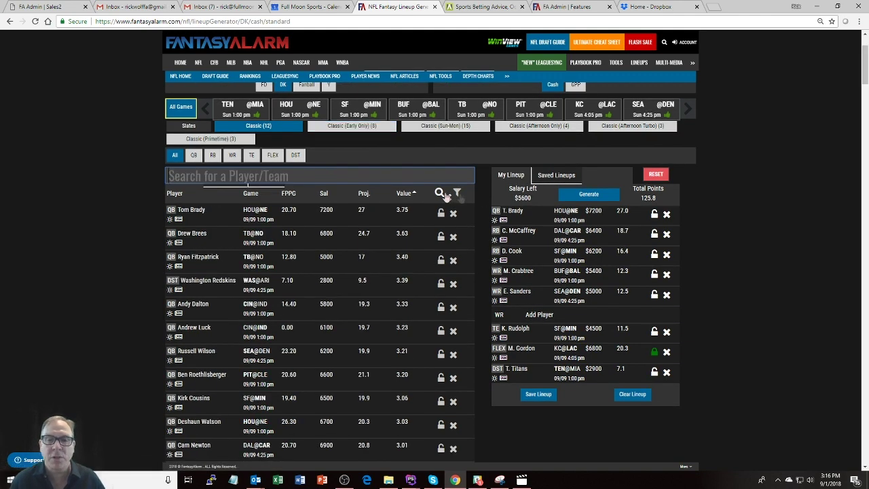
# Filter the players to salaries of 2000 to 6158 and projected points of 9 to 20, and generate the lineup again.
pyautogui.click(458, 194)
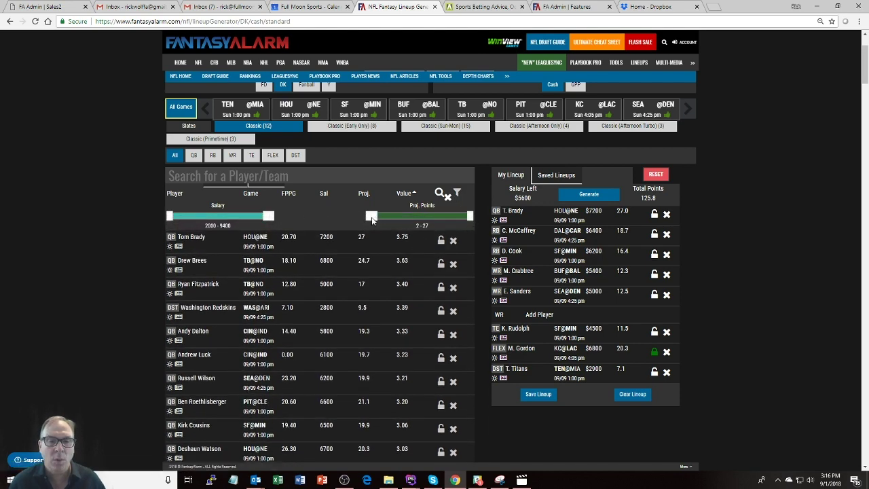
pyautogui.moveTo(371, 217); pyautogui.dragTo(406, 218)
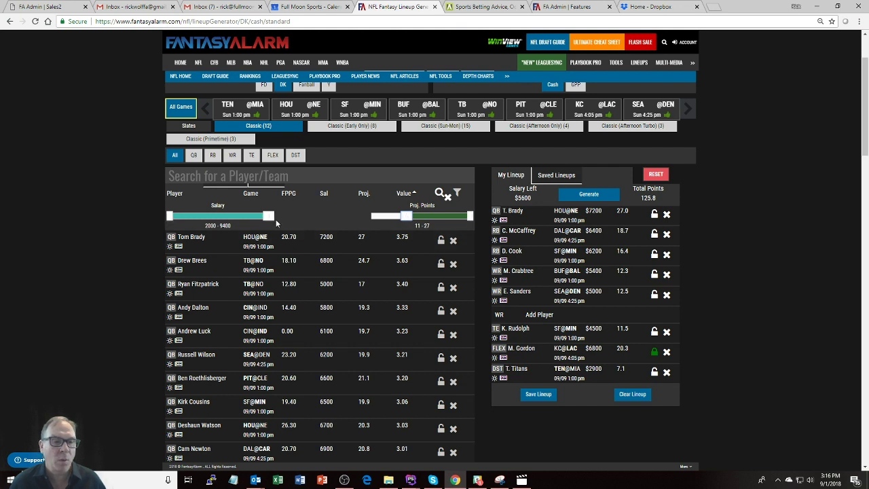
pyautogui.moveTo(269, 217); pyautogui.dragTo(225, 216)
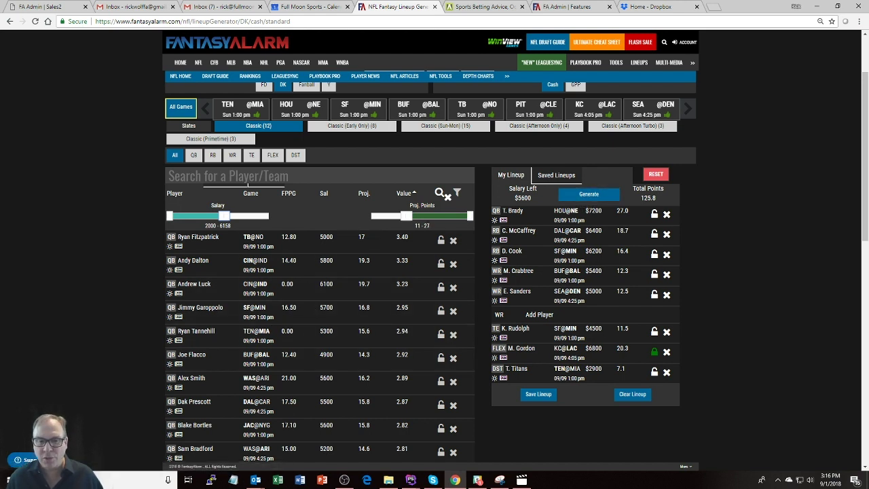
pyautogui.moveTo(405, 217)
pyautogui.mouseDown()
pyautogui.moveTo(391, 217)
pyautogui.moveTo(398, 217)
pyautogui.mouseUp()
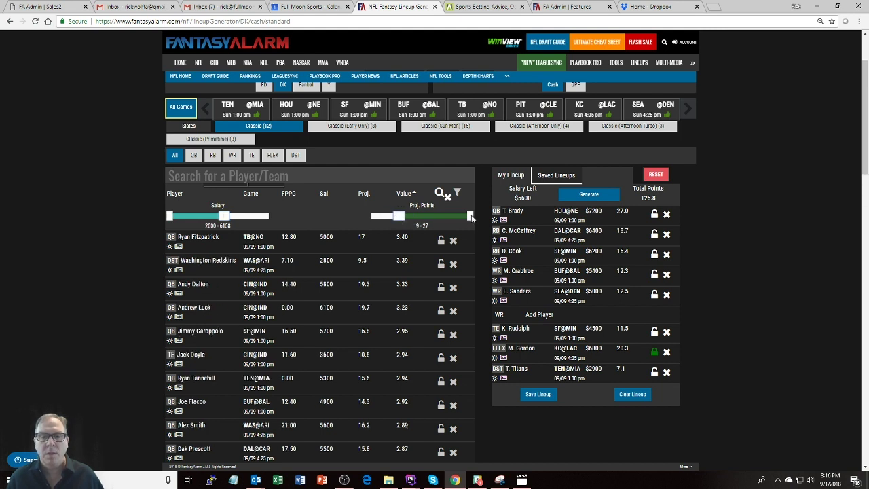
pyautogui.moveTo(470, 218); pyautogui.dragTo(443, 217)
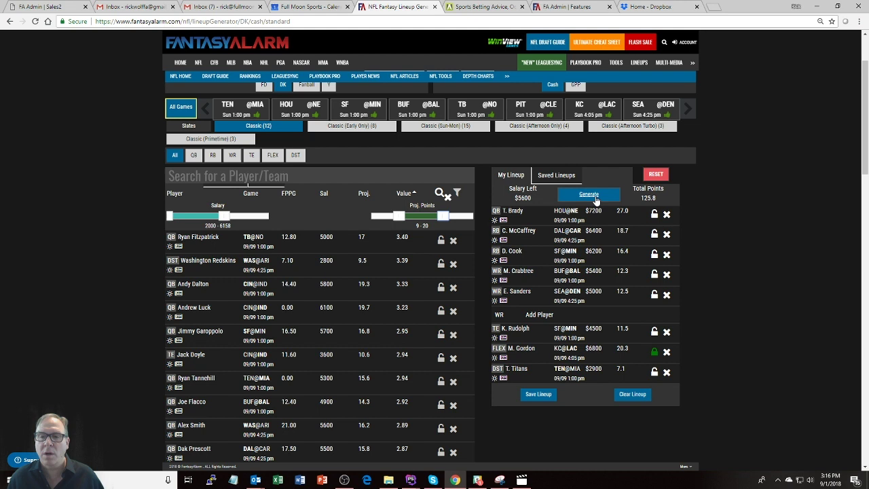
pyautogui.click(589, 194)
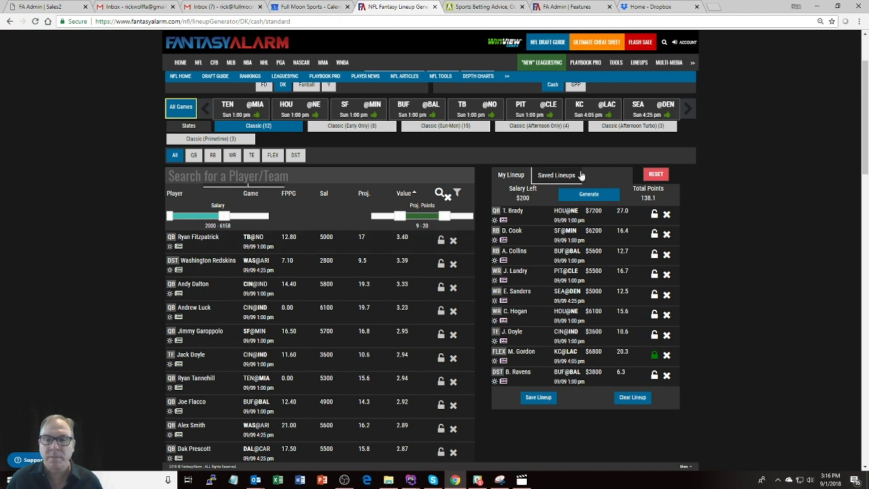
# Delete the saved lineups totalling 140.5 and 132.8 points, and return to the current lineup.
pyautogui.click(556, 175)
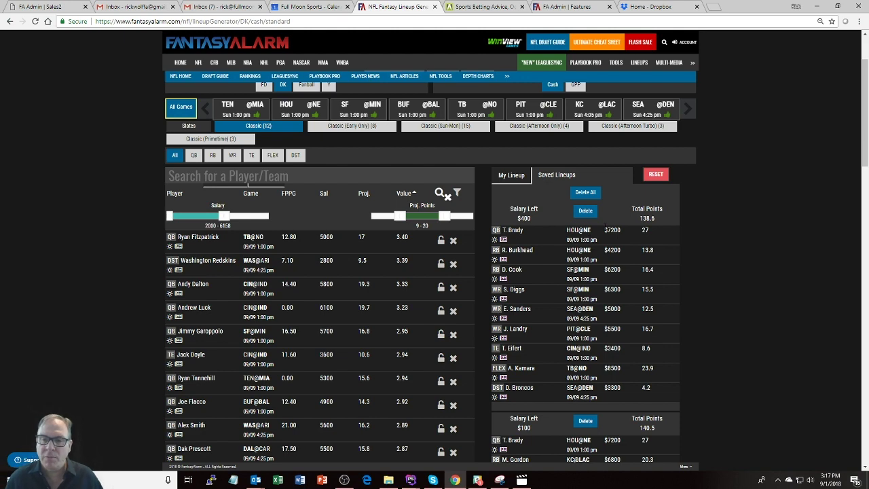
pyautogui.click(585, 422)
pyautogui.scroll(-3, 616, 330)
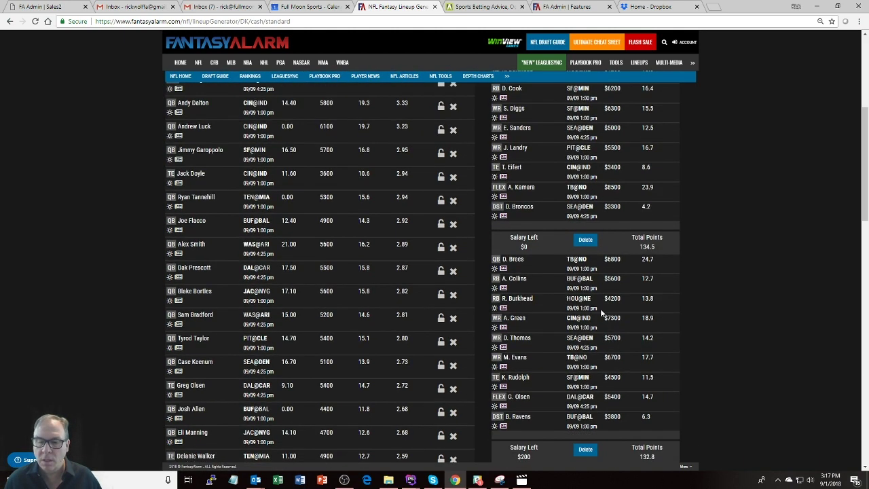
pyautogui.click(584, 451)
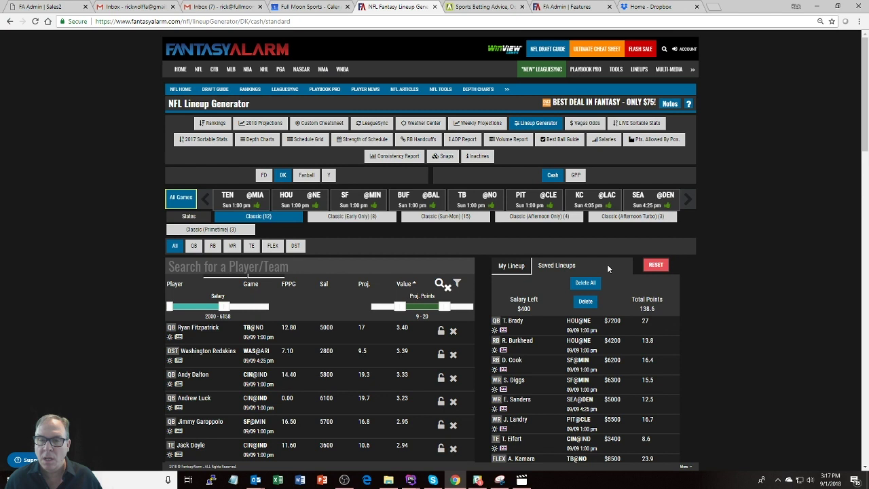
pyautogui.click(510, 268)
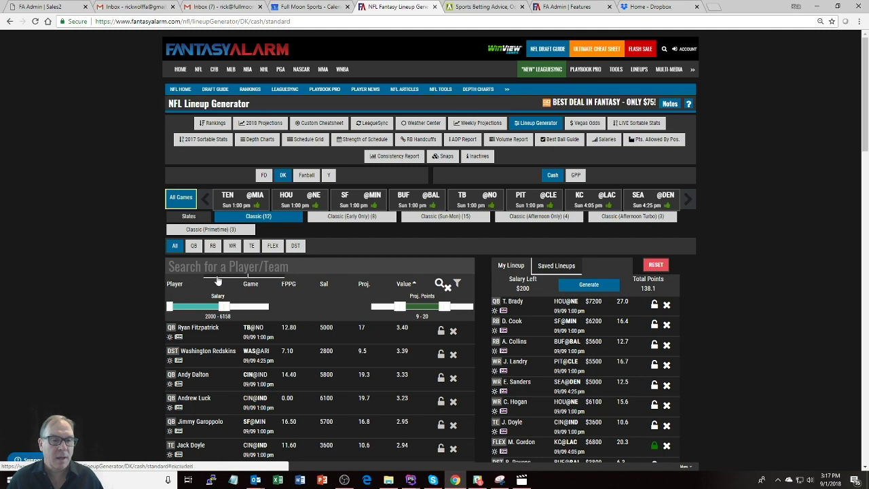
# Review the player list and examine the generated lineup's players, games, salaries and projected points.
pyautogui.click(217, 281)
pyautogui.click(181, 263)
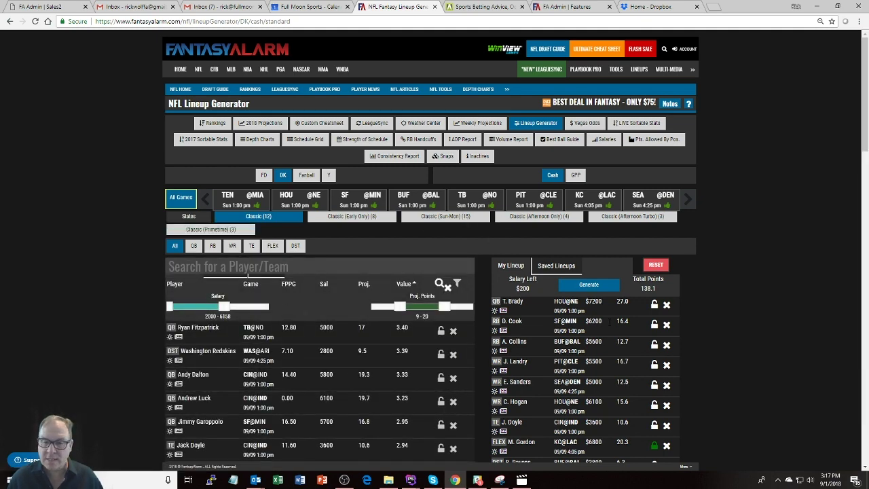
pyautogui.scroll(-3, 617, 332)
pyautogui.scroll(2, 428, 377)
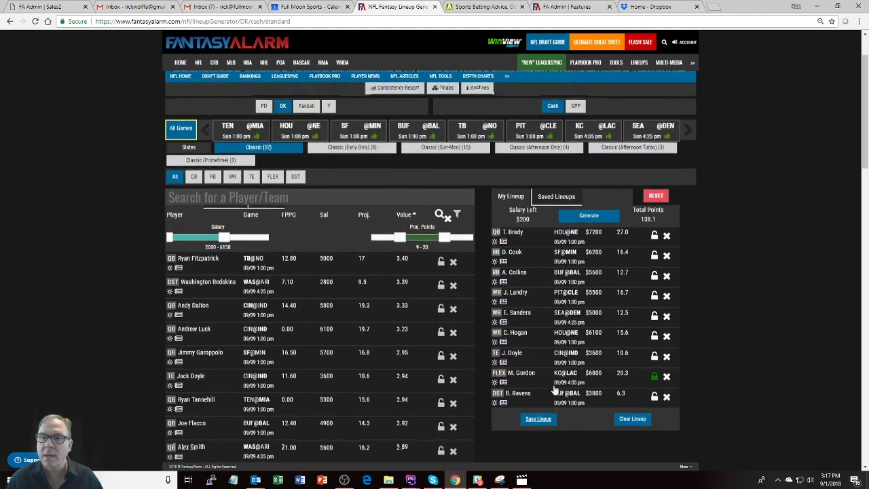
pyautogui.scroll(-1, 741, 269)
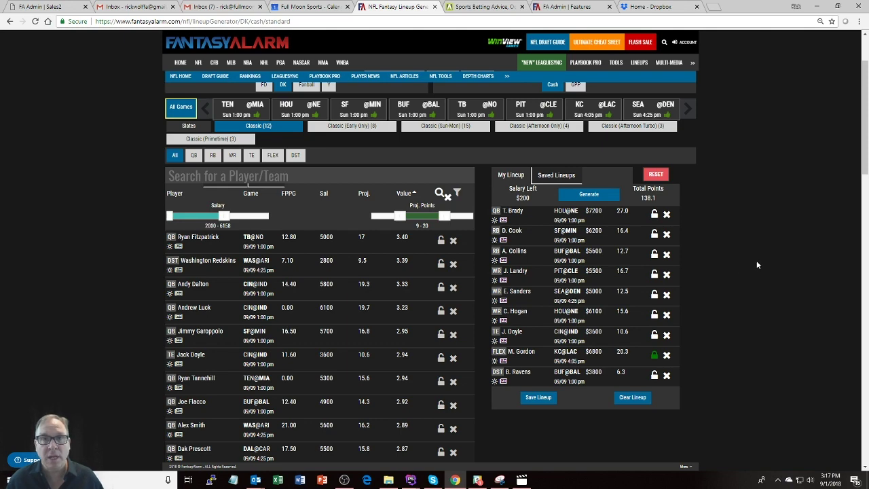
pyautogui.scroll(1, 755, 263)
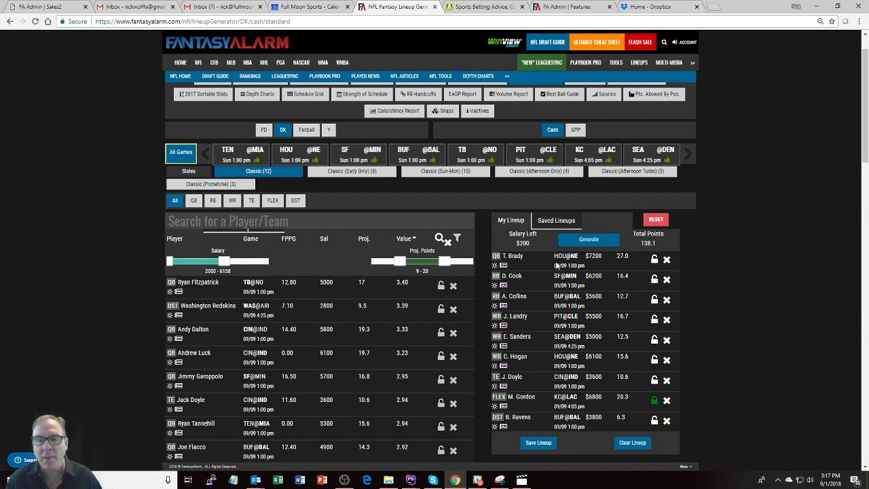
pyautogui.moveTo(555, 256); pyautogui.dragTo(633, 404)
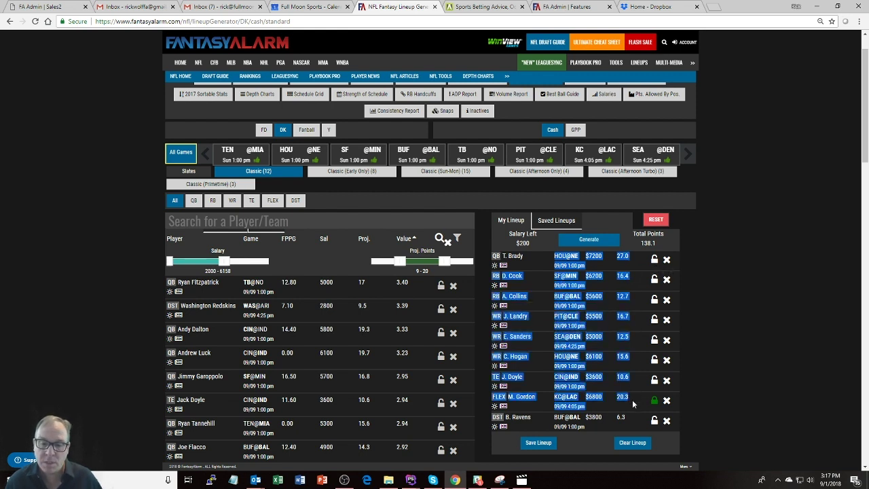
pyautogui.click(554, 263)
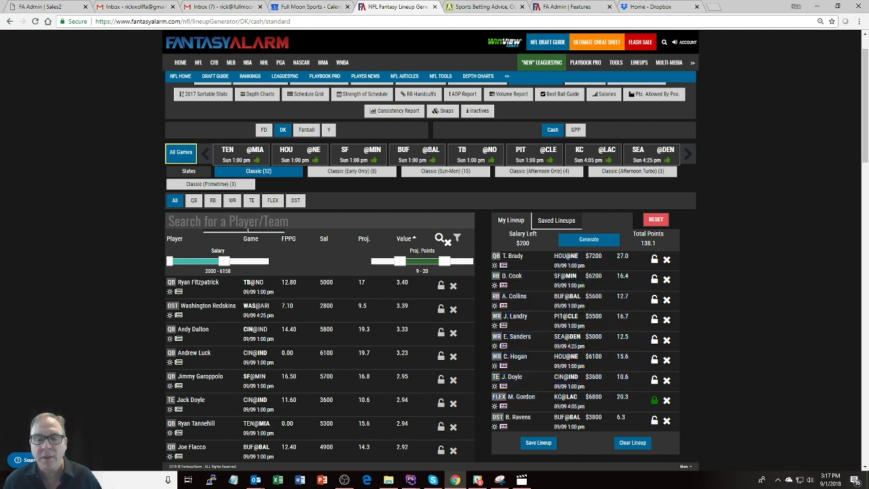
pyautogui.doubleClick(558, 337)
pyautogui.moveTo(570, 338); pyautogui.dragTo(532, 263)
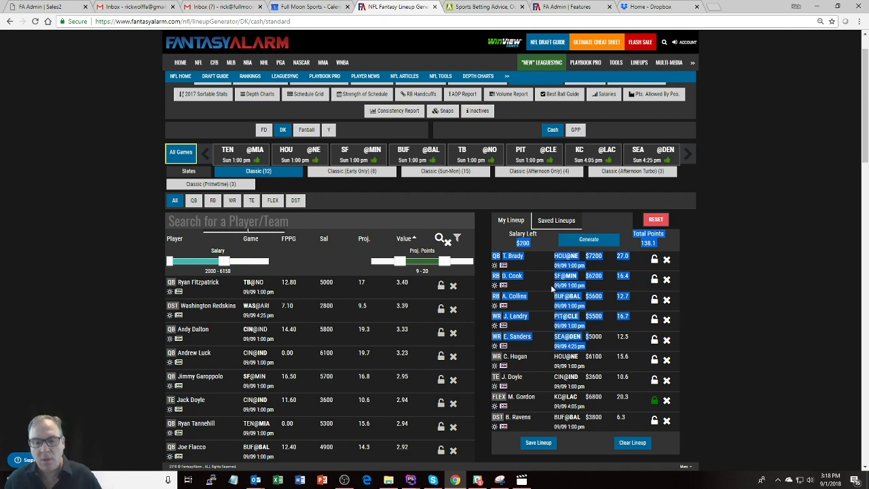
pyautogui.click(573, 306)
pyautogui.scroll(-2, 573, 306)
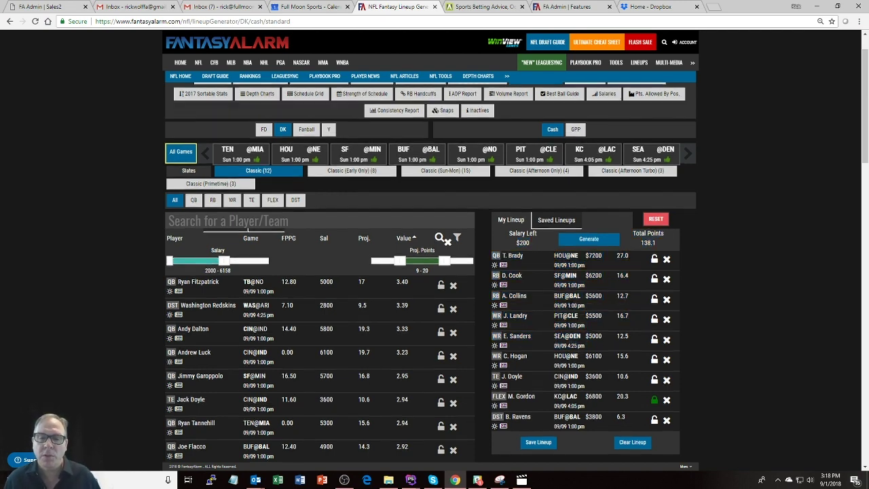
pyautogui.scroll(3, 560, 278)
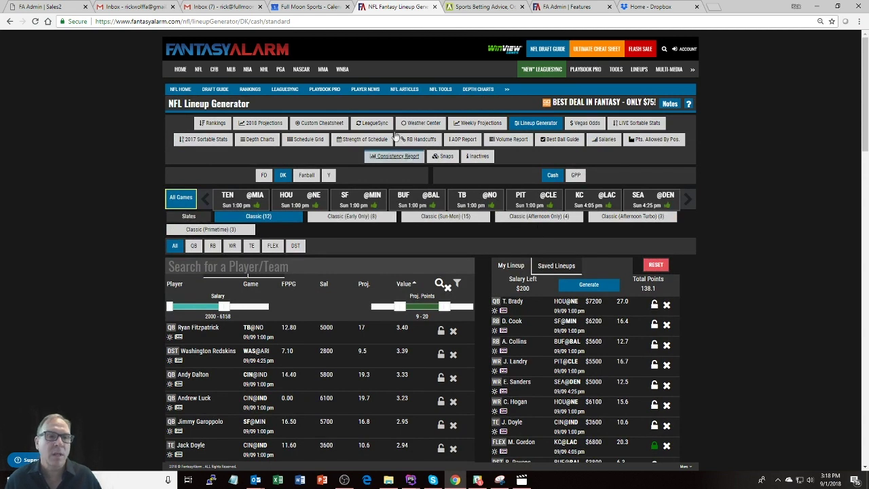